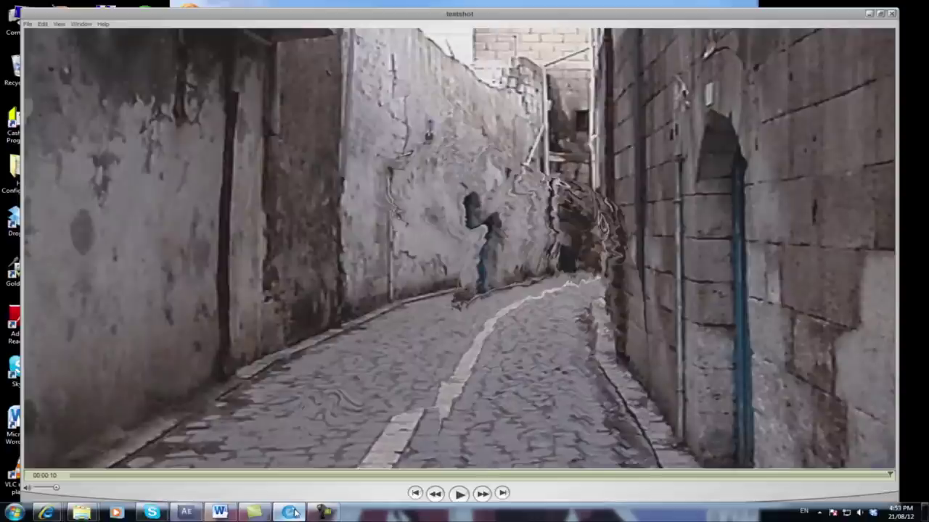
Replay the finished distorted-alley testshot clip in QuickTime Player from the start
left_click(460, 493)
left_click(460, 494)
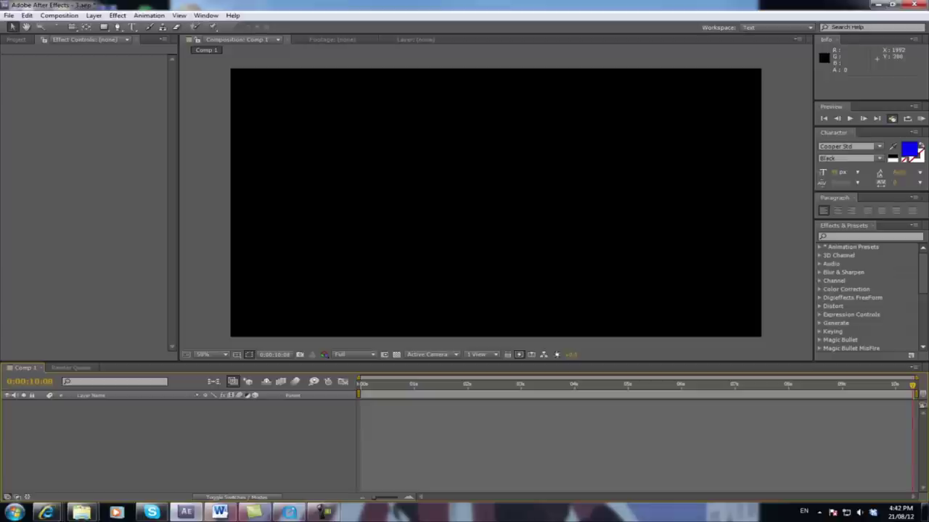
left_click(59, 15)
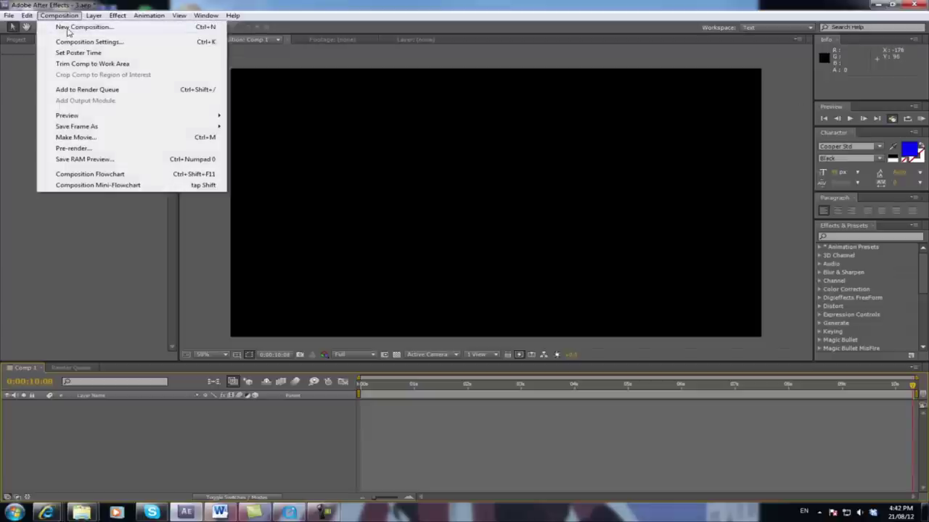
left_click(69, 28)
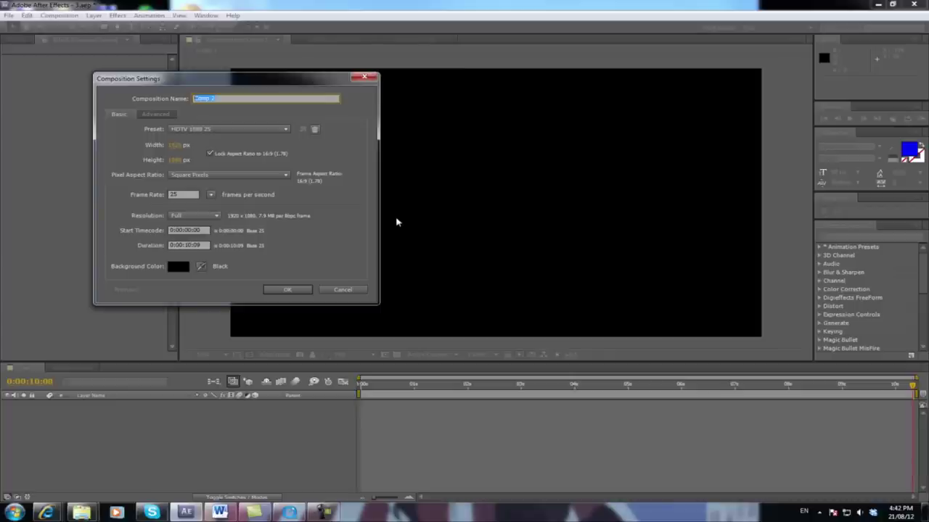
type("MAni")
key("BackSpace")
key("BackSpace")
key("BackSpace")
left_click(287, 290)
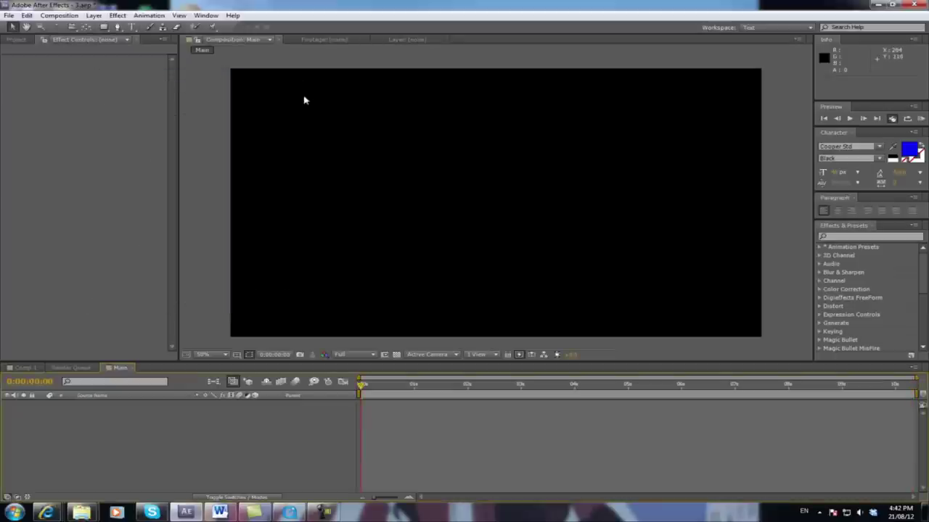
Delete the old alley image and actor clip from the project
left_click(16, 39)
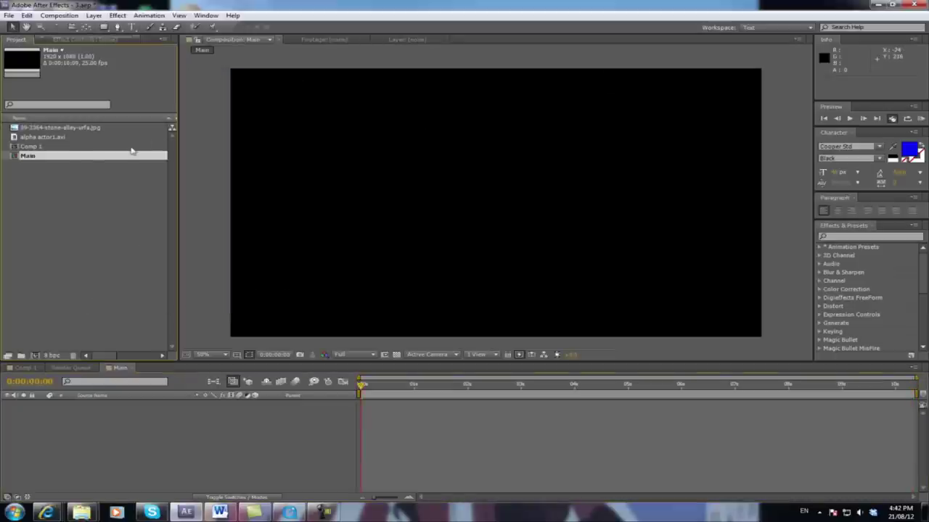
left_click(65, 128)
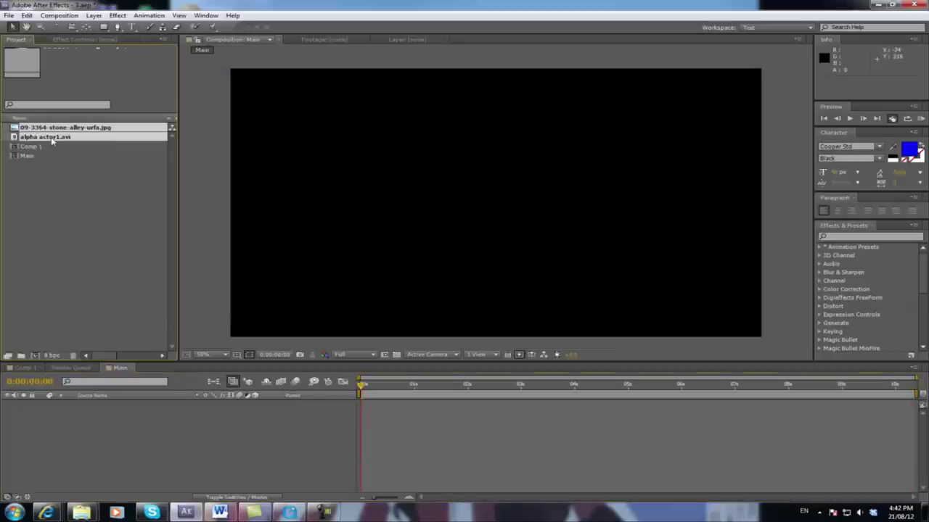
key("Delete")
left_click(521, 266)
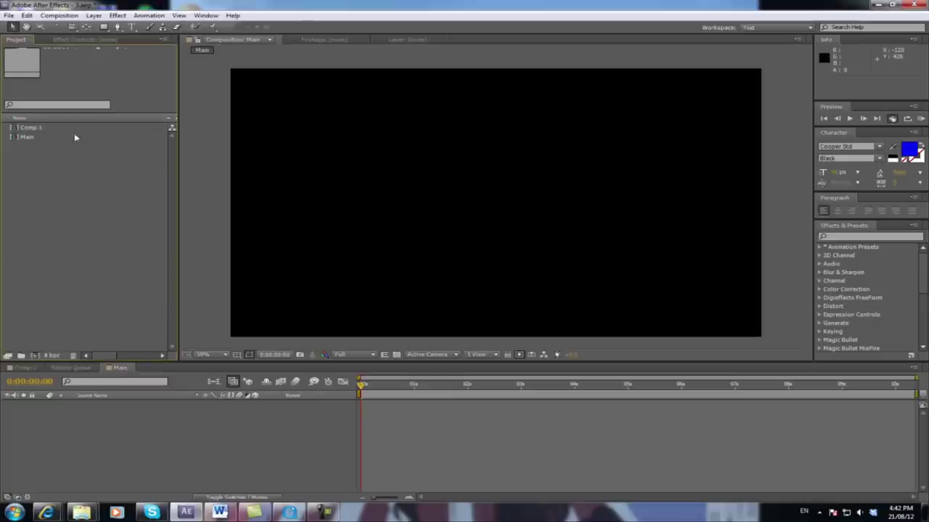
Delete Comp 1 and import background.mov and keyed footage.avi
left_click(70, 132)
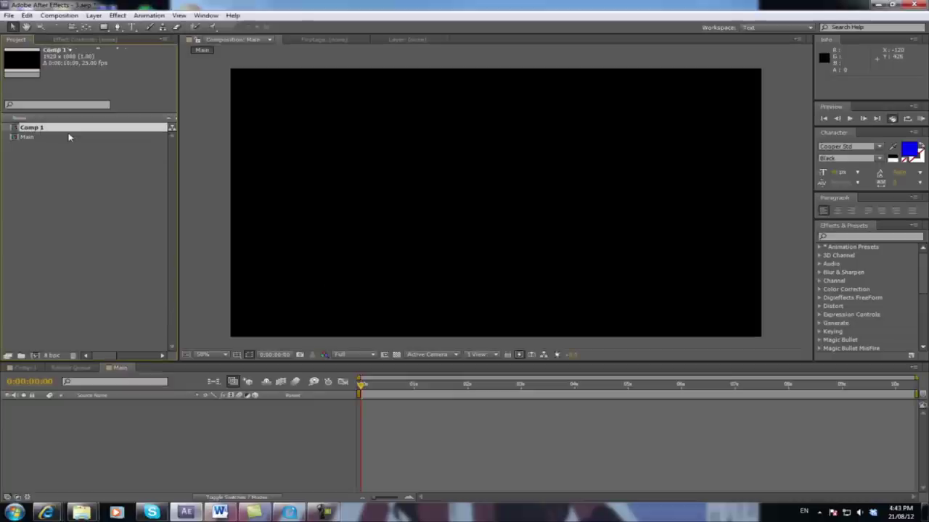
key("Delete")
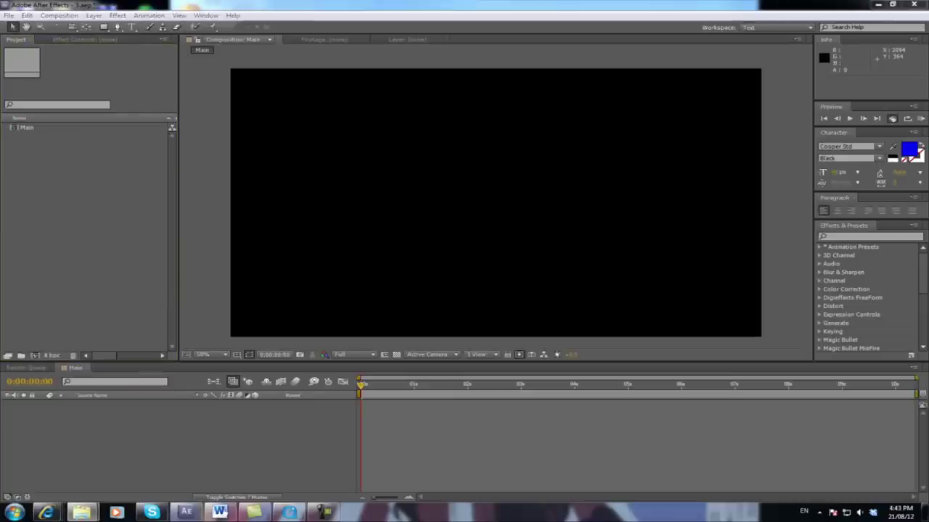
left_click_drag(528, 192, 92, 234)
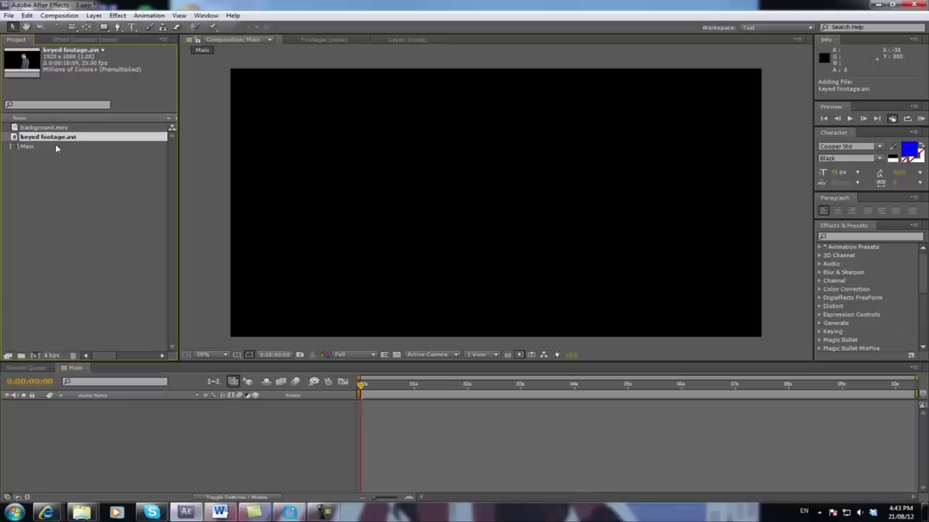
Place keyed footage.avi in Main's timeline with background.mov as the layer beneath it
left_click_drag(40, 139, 109, 403)
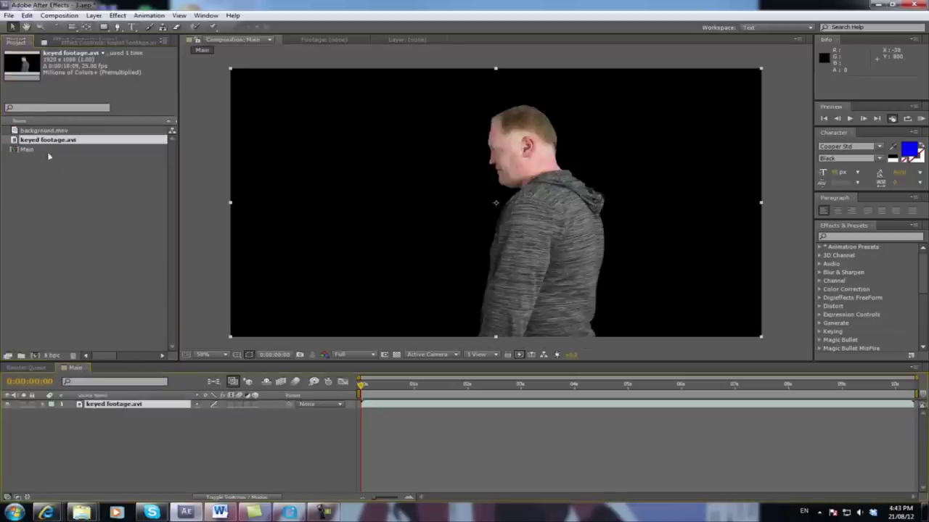
left_click_drag(45, 130, 118, 415)
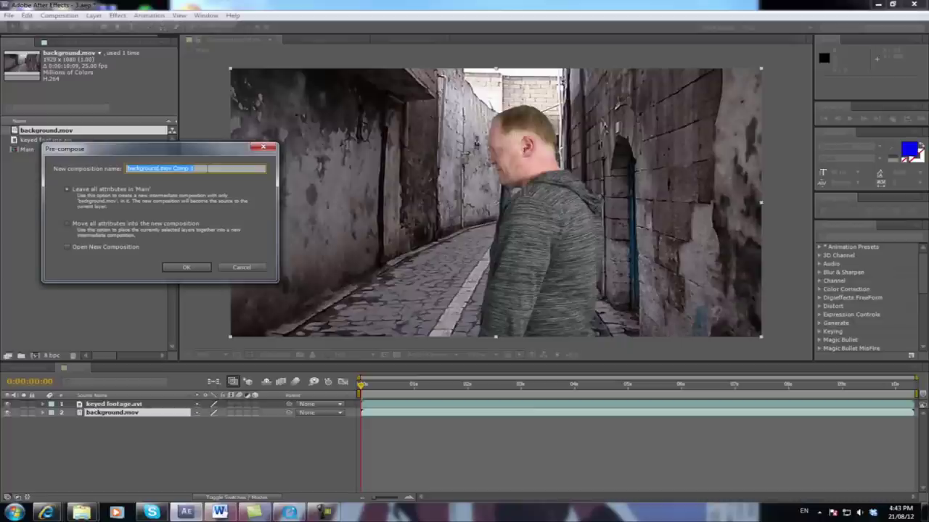
Pre-compose background.mov as 'background', moving all attributes and opening the new composition
type("back")
type("ground")
left_click(68, 226)
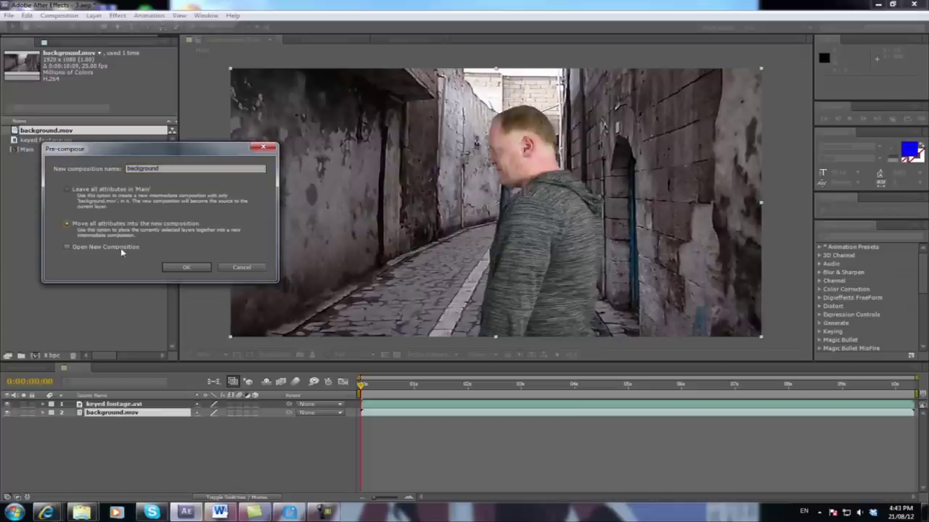
left_click(67, 247)
left_click(183, 268)
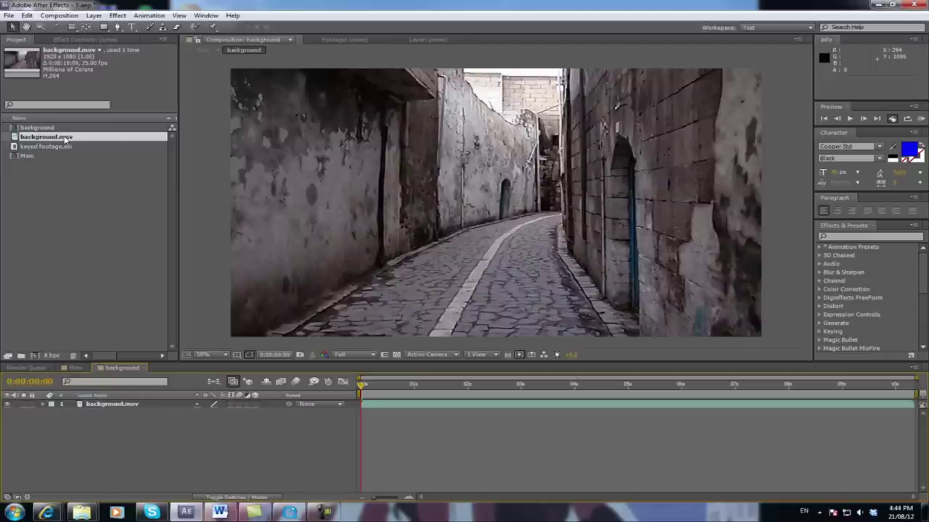
Resize the background composition to 2400×1350 with the aspect ratio locked
left_click(35, 129)
right_click(36, 130)
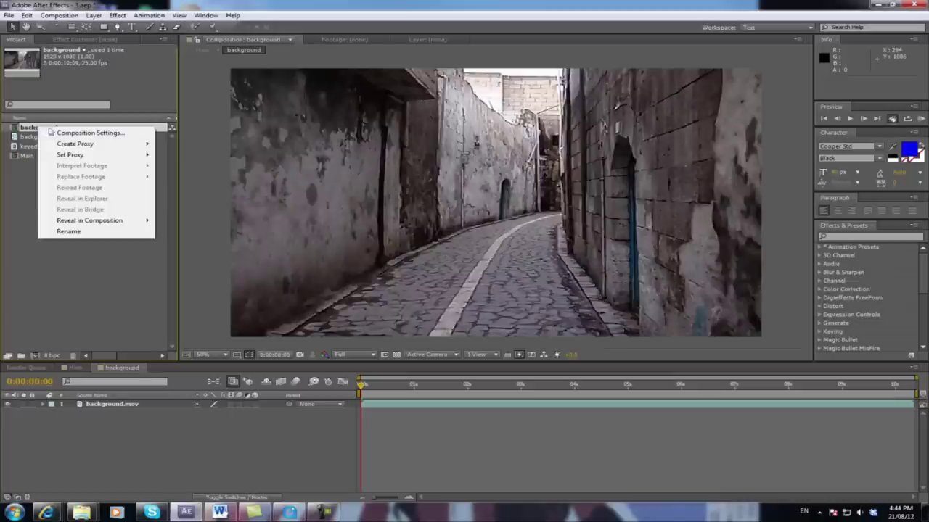
left_click(88, 133)
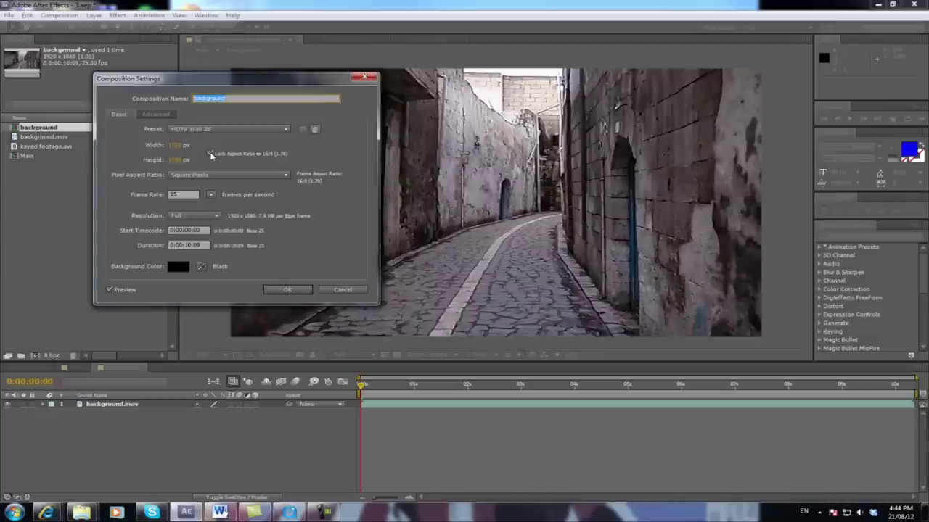
left_click(211, 155)
left_click(178, 146)
type("*1.5")
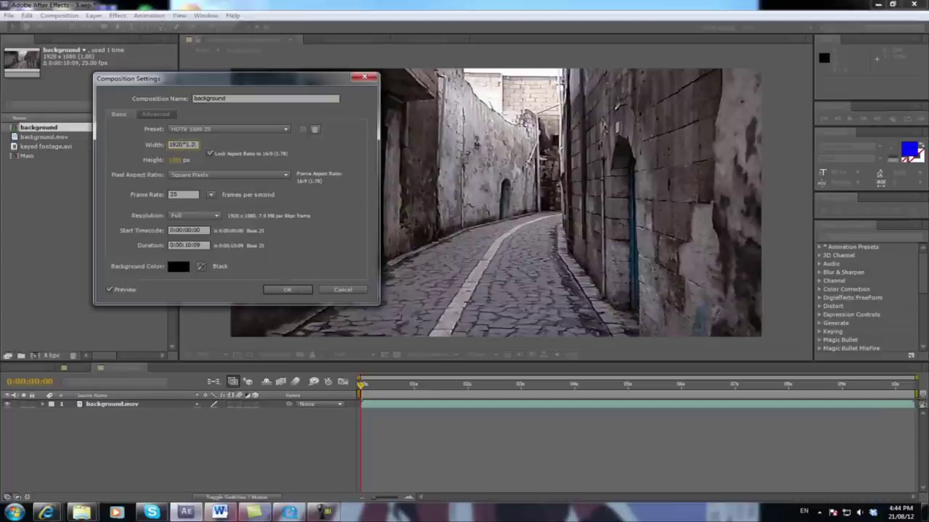
left_click(286, 290)
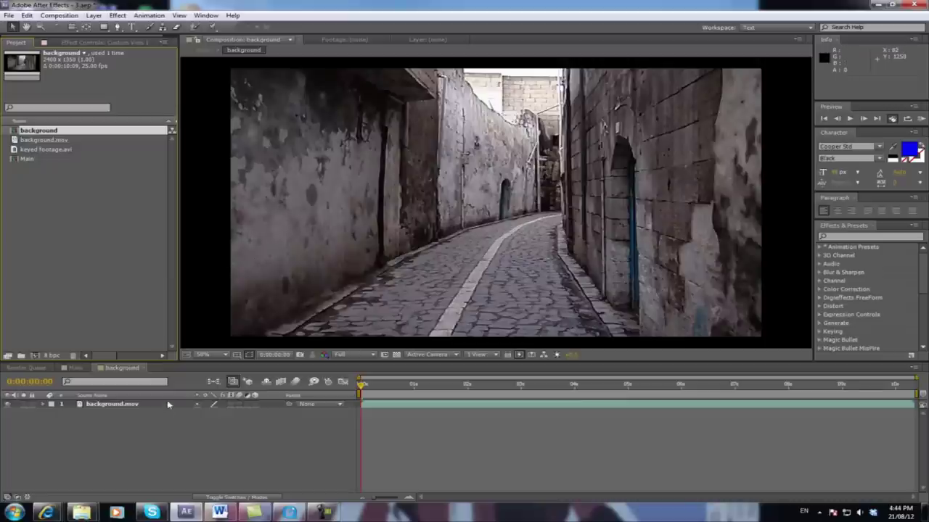
Set the background.mov layer's Scale to 125%
left_click(108, 406)
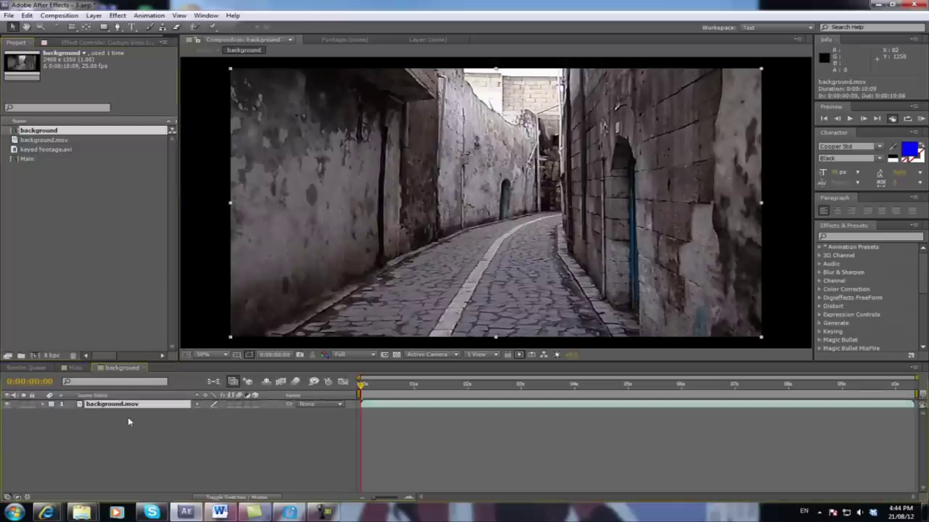
key("s")
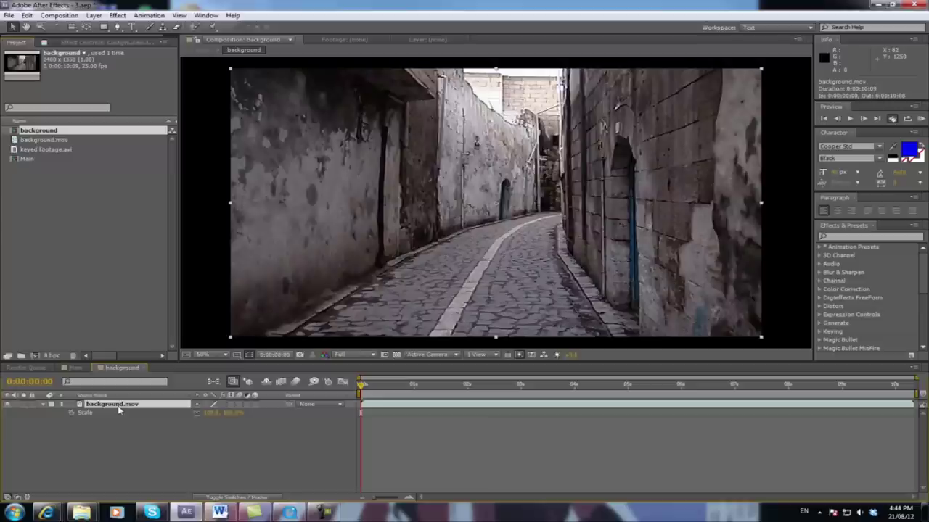
left_click(212, 413)
type("150")
type("150125")
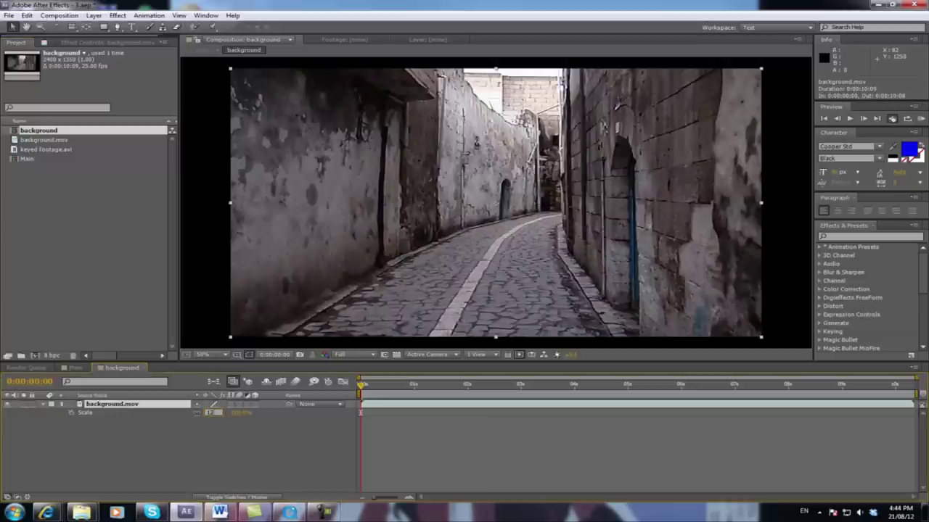
key("Return")
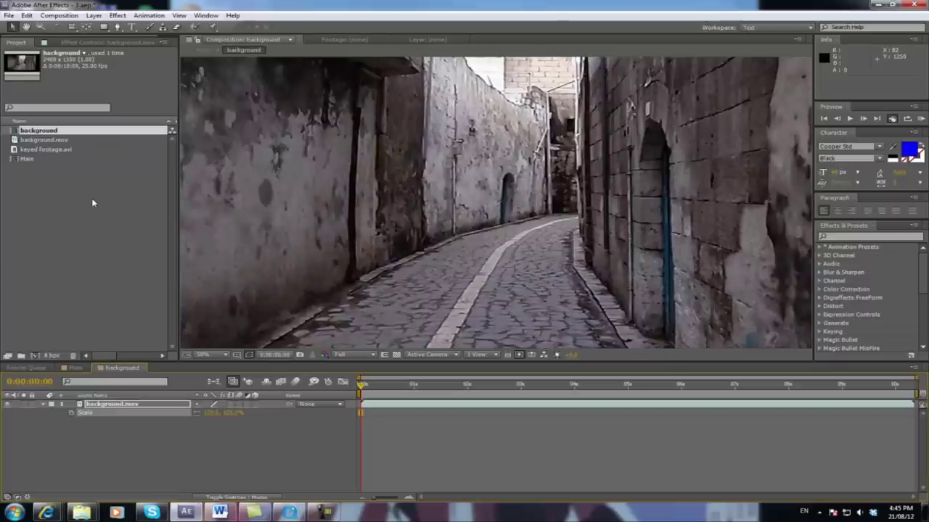
In Main, pre-compose the keyed actor layer into an 'actor' composition without opening it
left_click(77, 368)
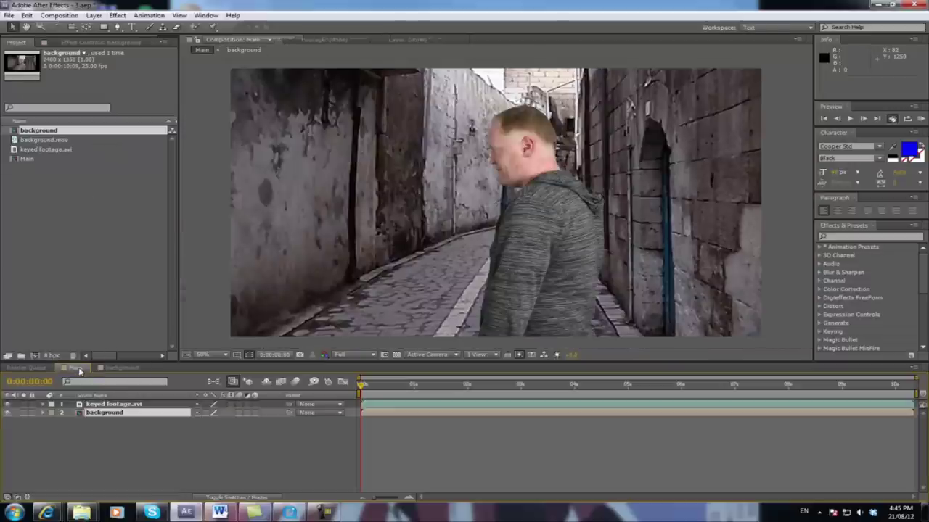
left_click(125, 404)
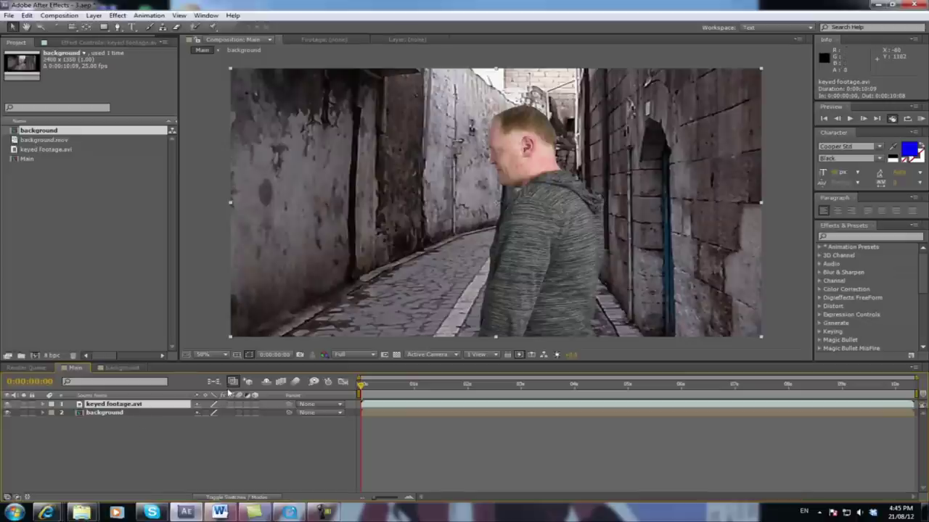
key("ctrl+shift+c")
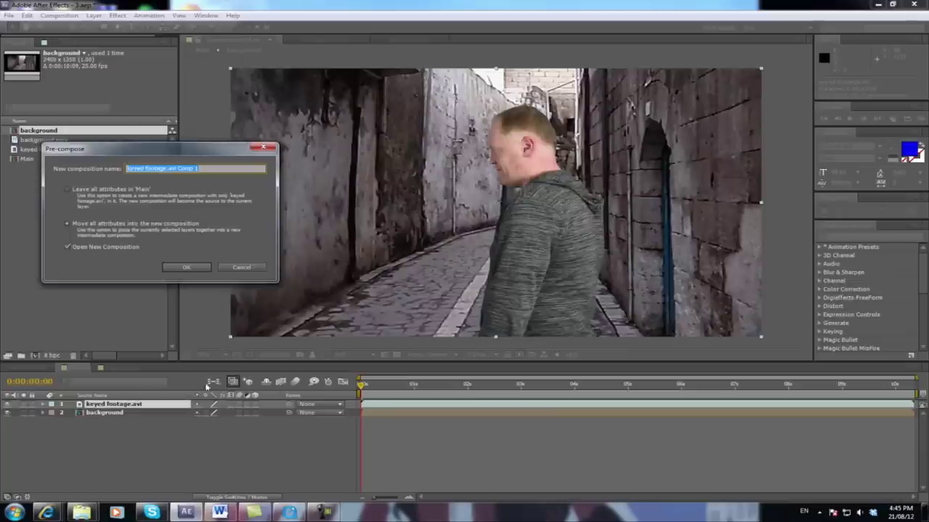
type("actor")
left_click(66, 247)
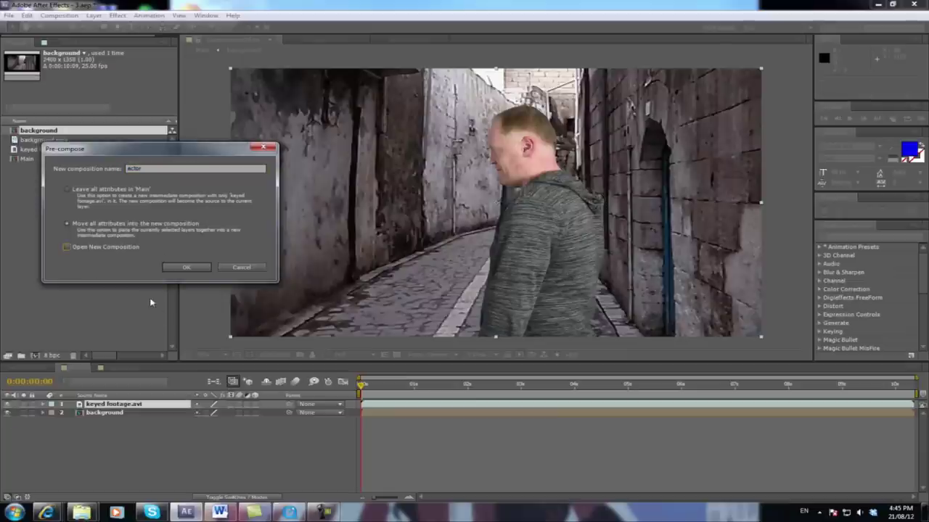
left_click(190, 269)
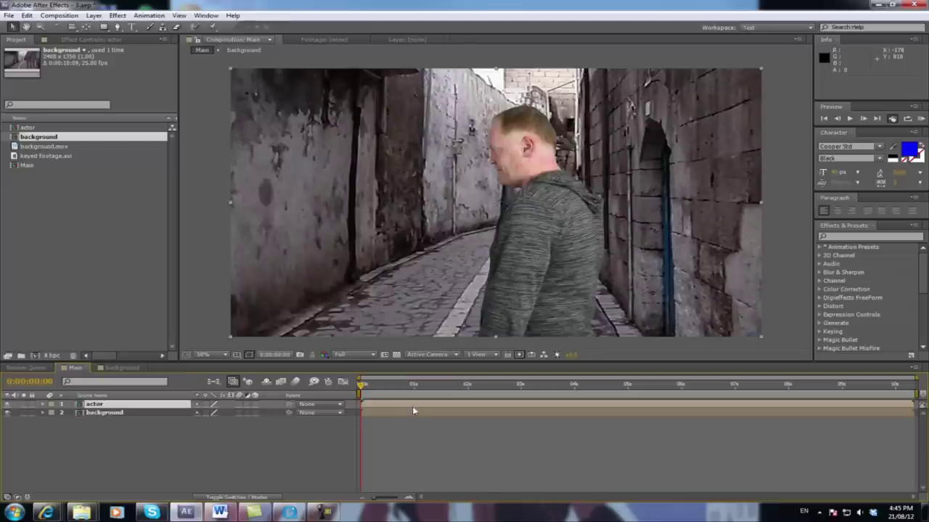
Open the actor precomp from the Main timeline
left_click(387, 414)
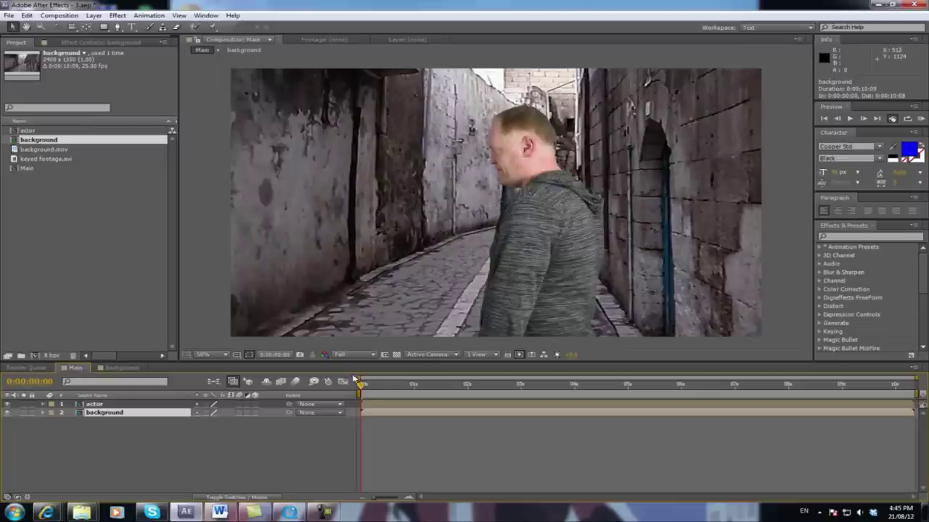
left_click(104, 405)
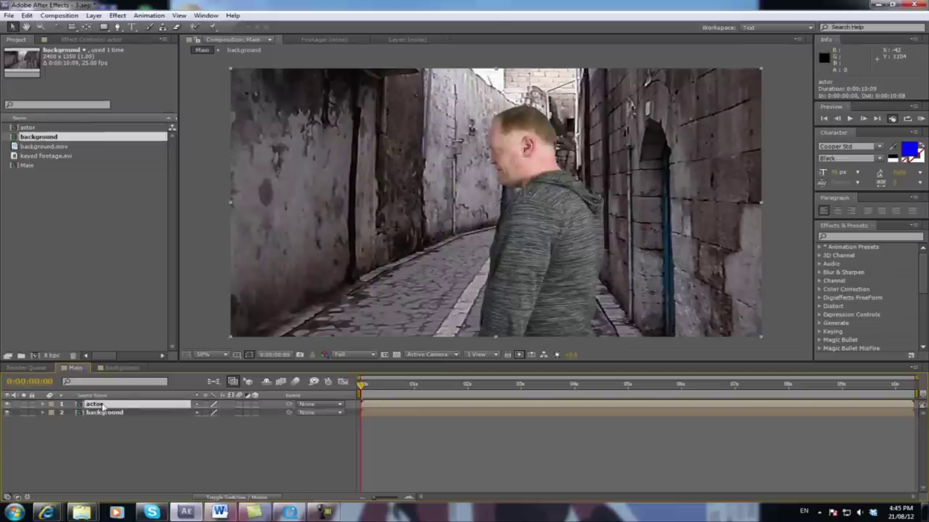
double_click(103, 407)
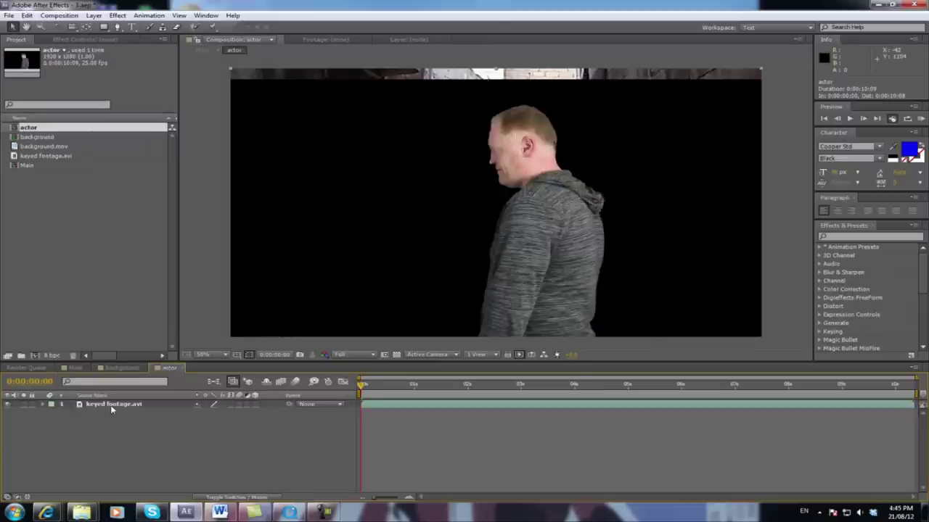
Scale up keyed footage.avi inside the actor comp, then go back to Main
left_click(111, 405)
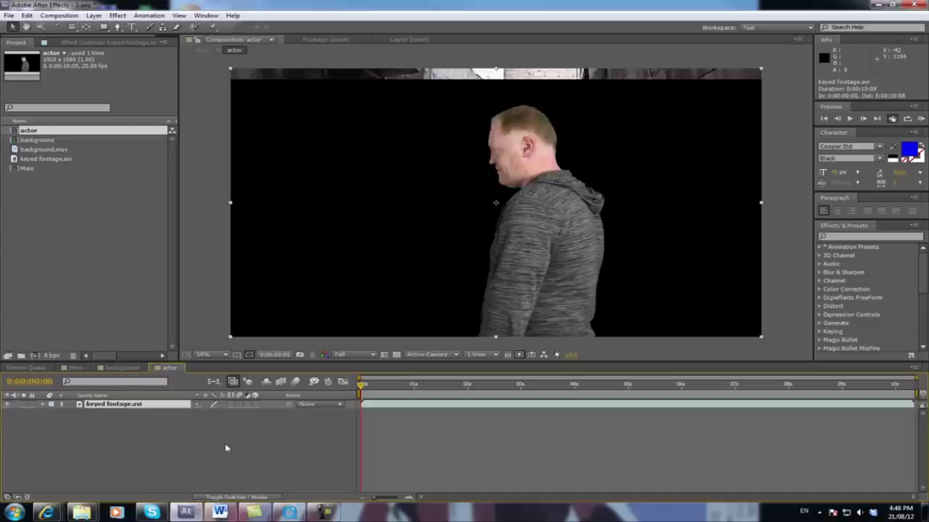
left_click(43, 406)
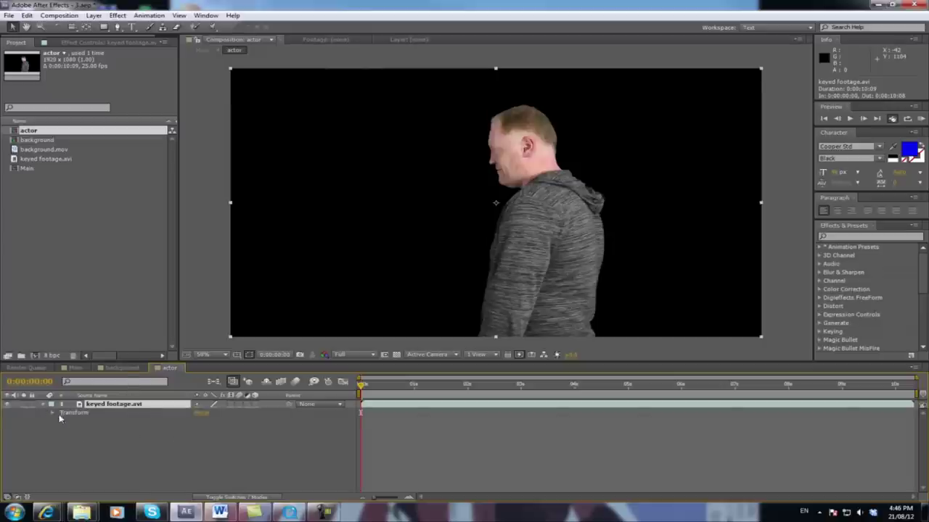
key("s")
left_click(216, 414)
left_click(265, 461)
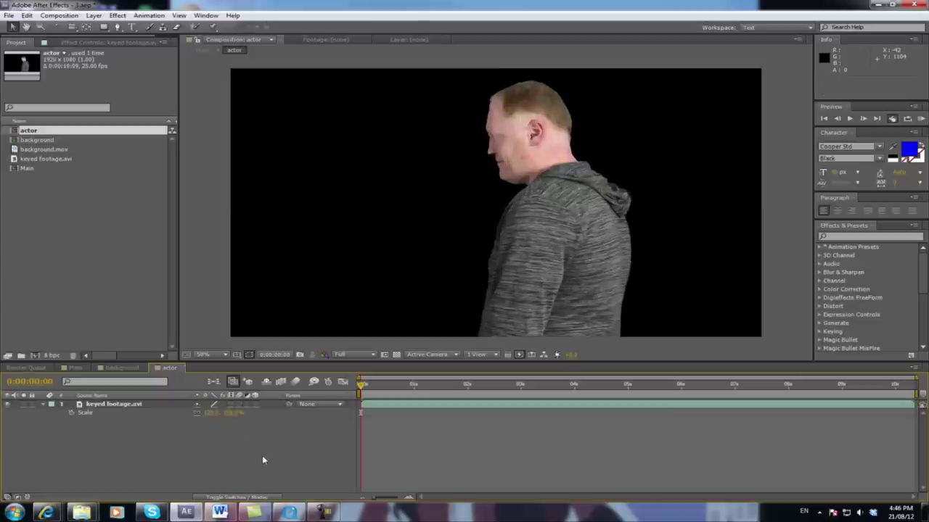
left_click(75, 368)
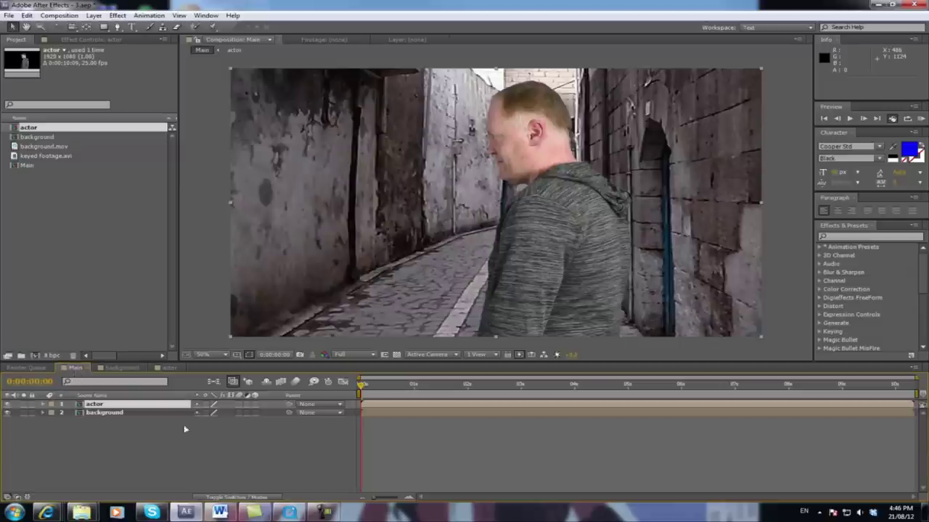
Apply Effect > Distort > Displacement Map to Main's background layer
left_click(117, 417)
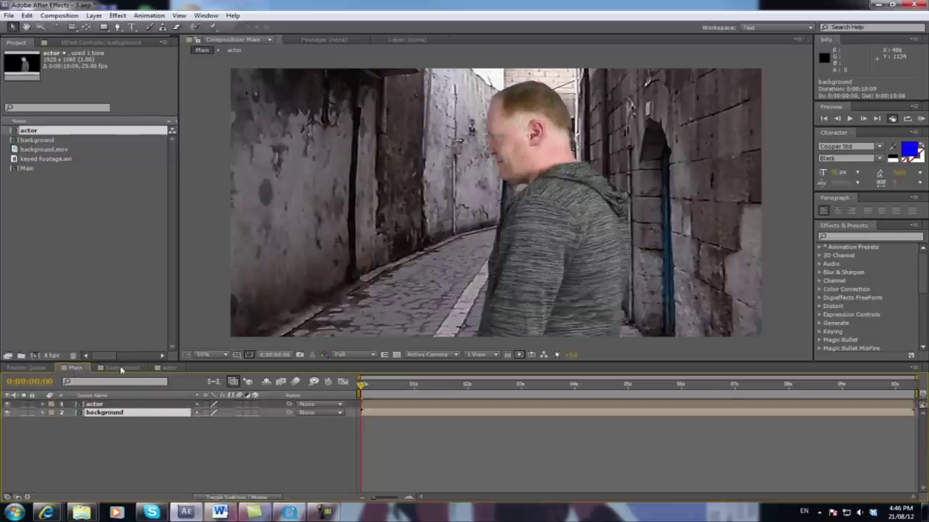
left_click(117, 15)
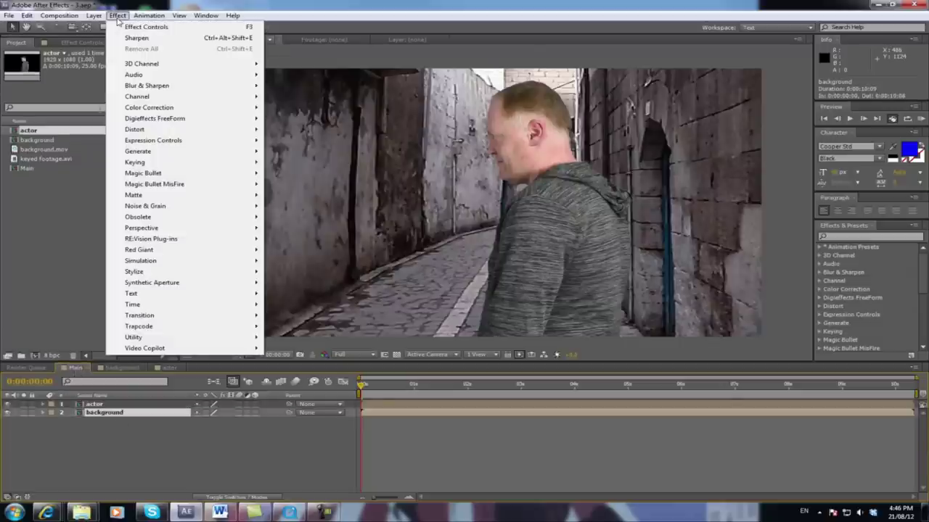
mouse_move(135, 130)
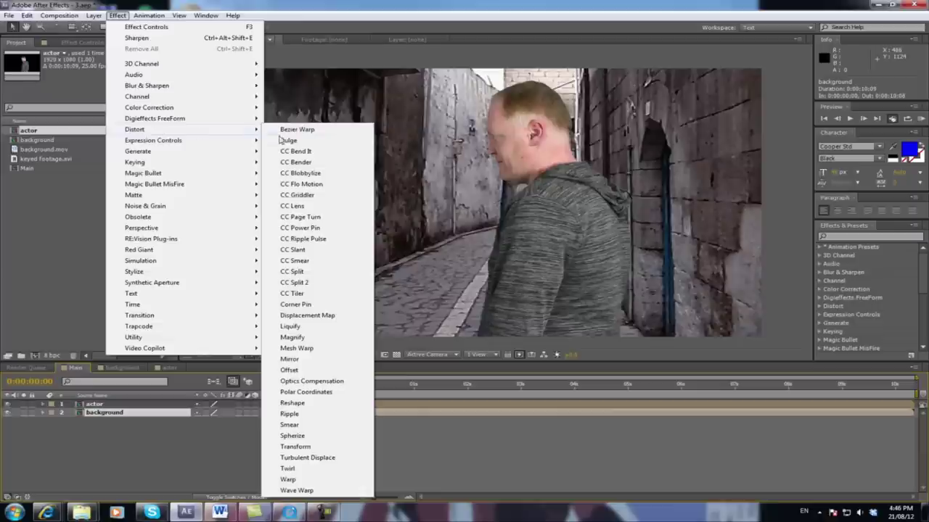
left_click(315, 316)
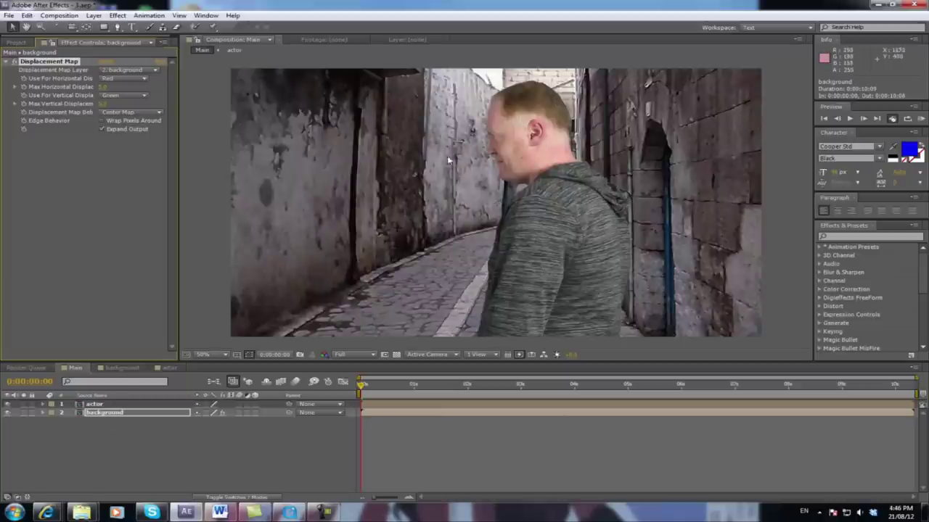
Set the Displacement Map layer to the actor, horizontal channel to Luminance, max horizontal 50
left_click(155, 70)
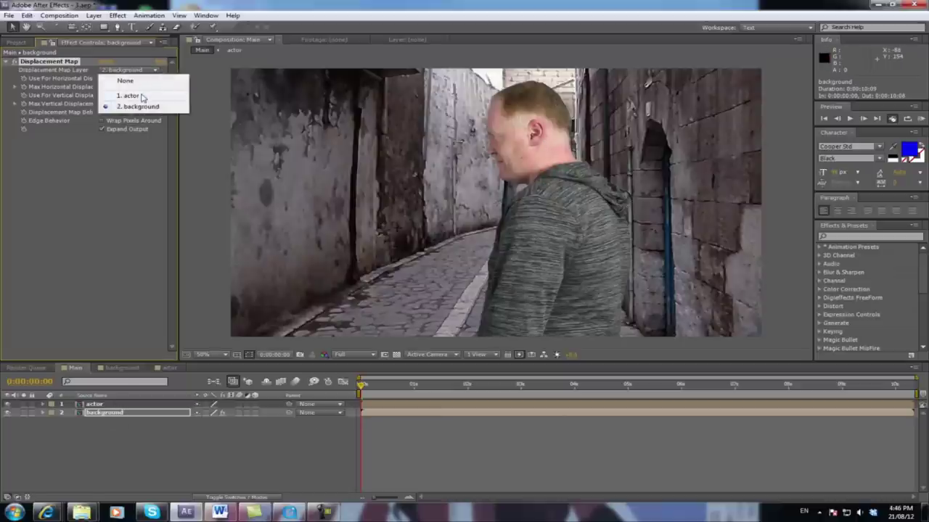
left_click(143, 96)
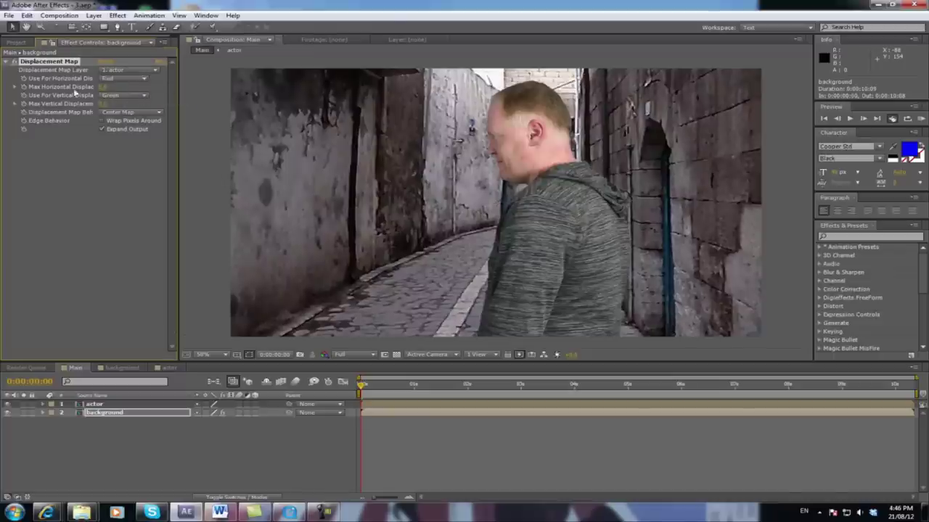
left_click(146, 81)
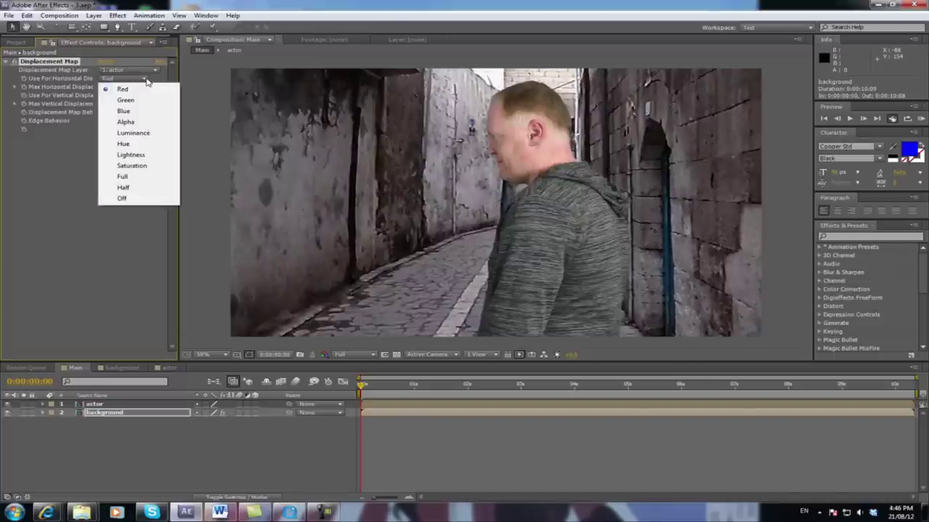
left_click(144, 130)
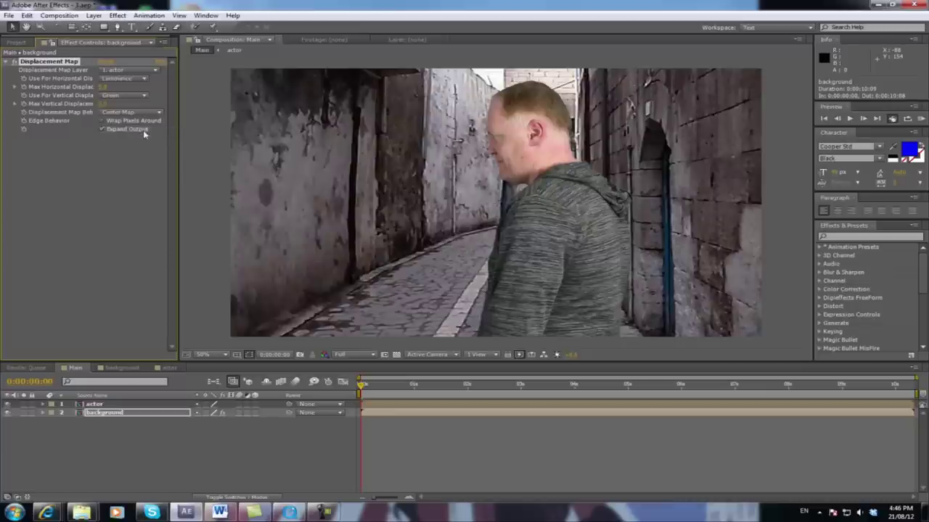
left_click(102, 88)
left_click(147, 97)
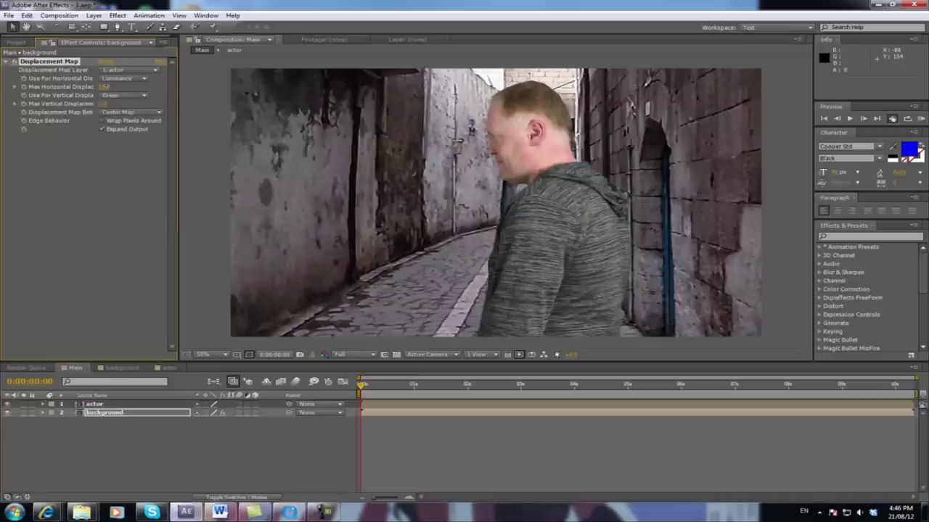
left_click(111, 88)
type("50")
Set the vertical displacement channel to Luminance with maximum vertical displacement 5
left_click(145, 97)
left_click(138, 145)
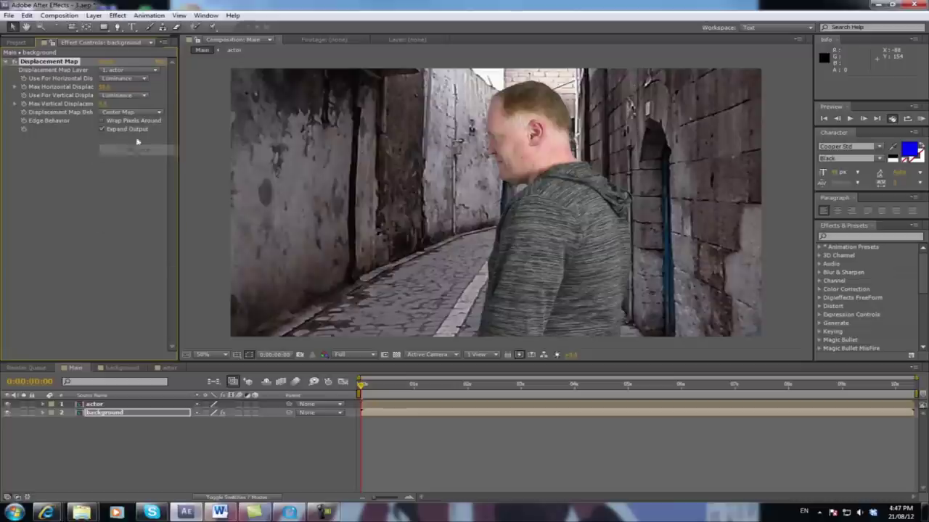
left_click(108, 104)
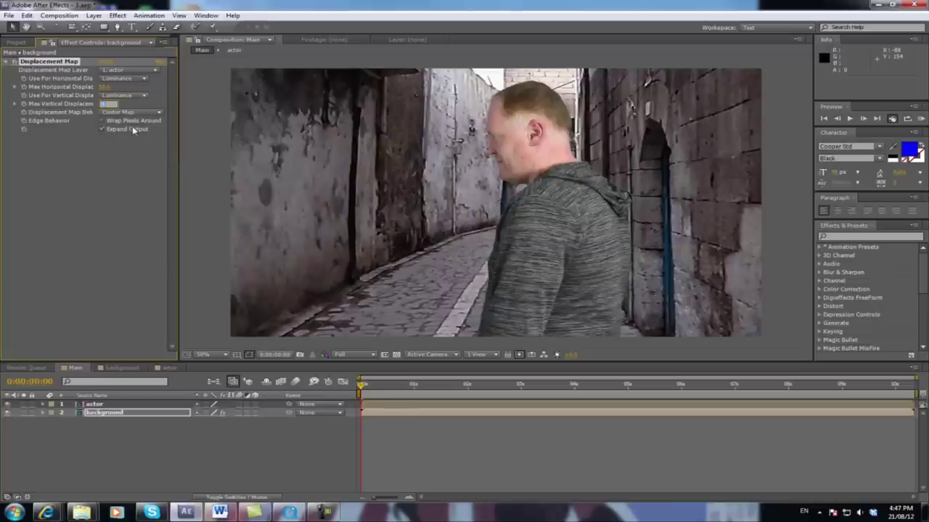
type("5")
key("Return")
Scrub the timeline to about 0:00:01:12 to check the displacement
left_click(374, 418)
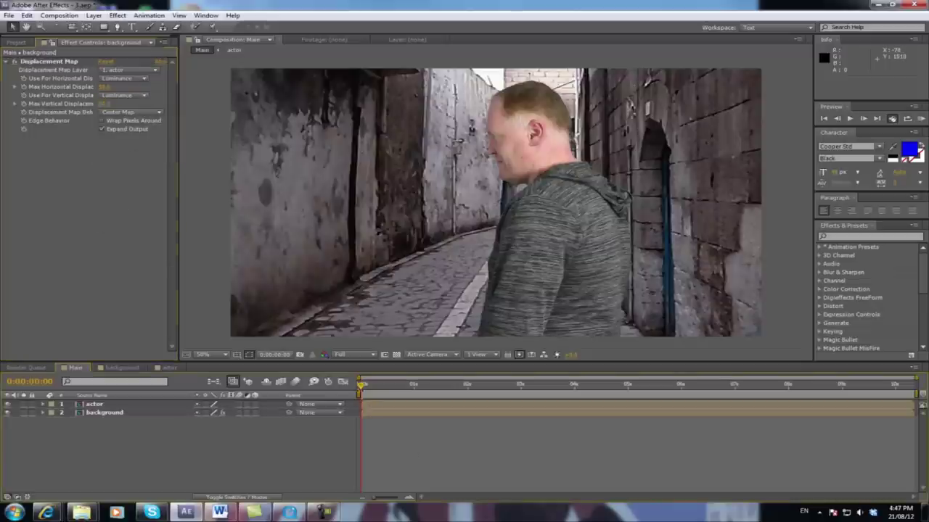
left_click(374, 414)
left_click_drag(361, 387, 432, 390)
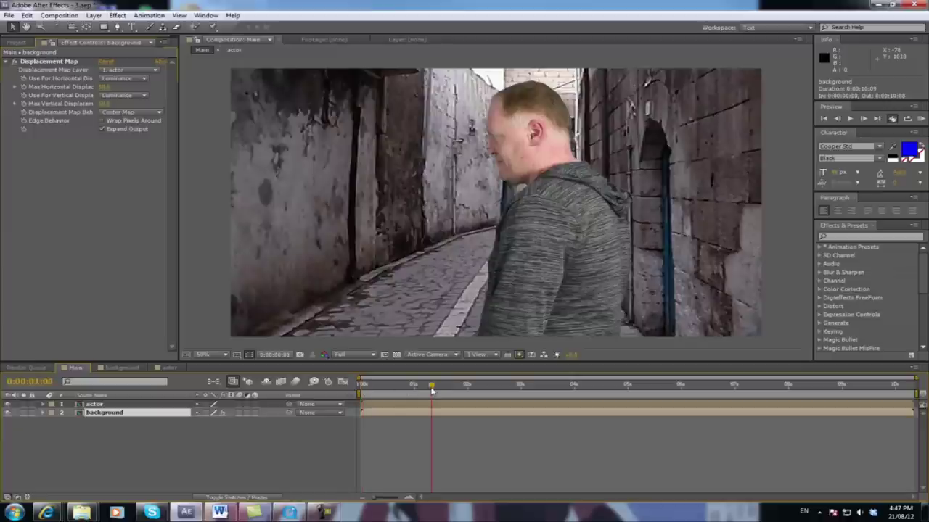
mouse_move(432, 390)
left_mouse_down()
mouse_move(451, 390)
mouse_move(362, 388)
left_mouse_up()
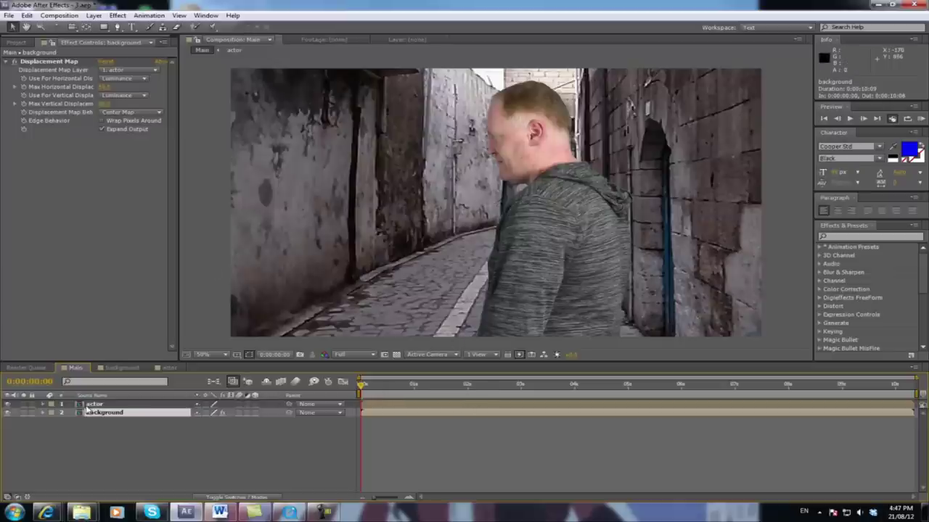
Hide the actor layer, preview the warped alley from a later frame, then show the actor again
left_click(8, 405)
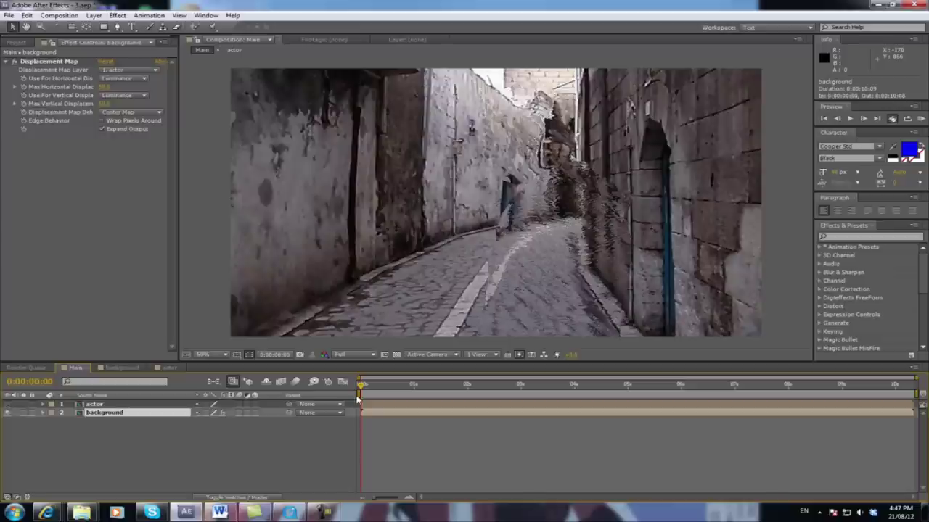
left_click_drag(362, 392, 506, 392)
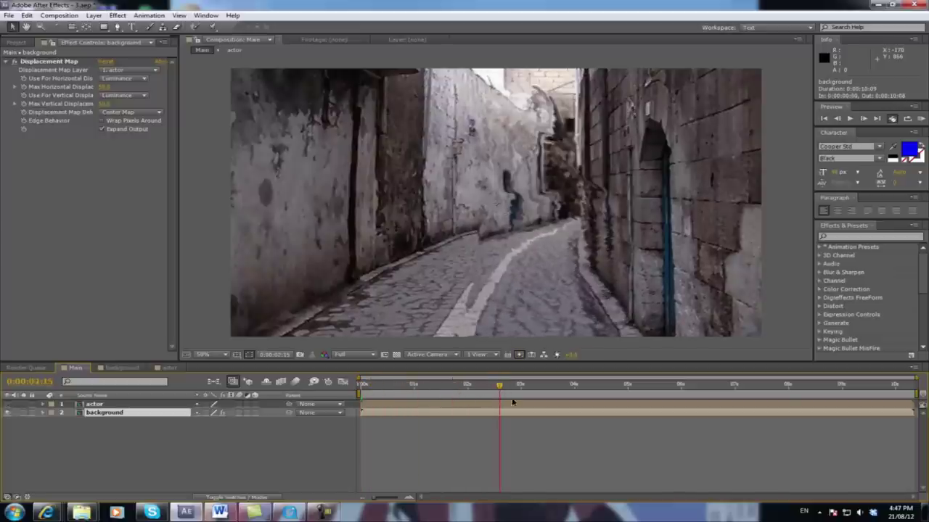
left_click(851, 119)
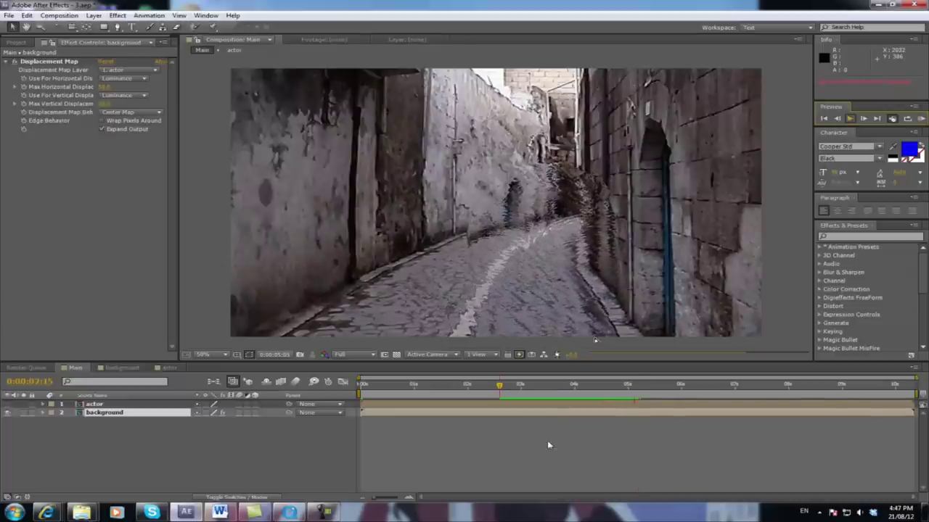
left_click(8, 405)
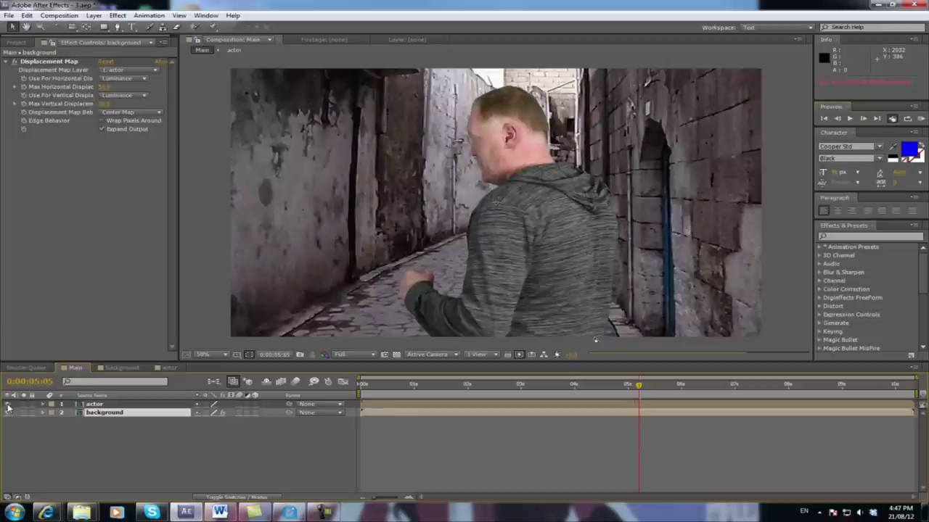
left_click(7, 404)
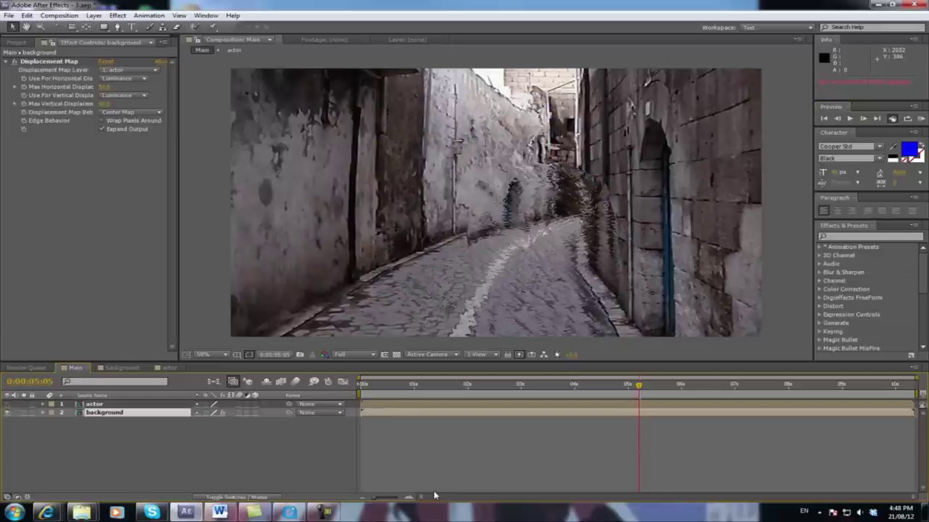